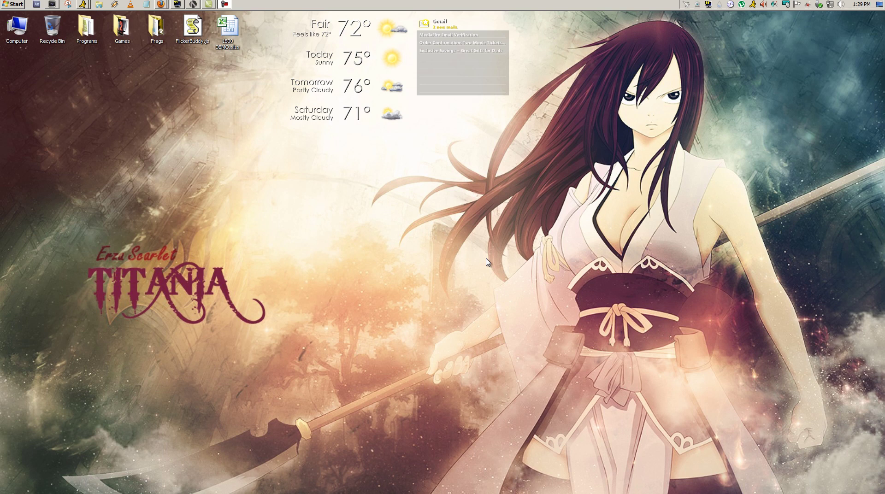
Step: Bring the L4D1 highlights project onscreen and move the playhead back near the project start
{"action": "left_click", "coordinate": [52, 5]}
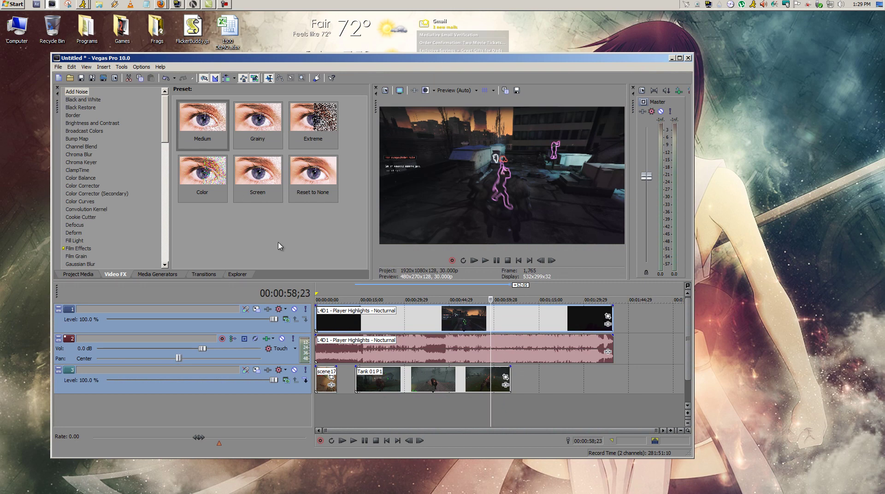
{"action": "left_click", "coordinate": [432, 320]}
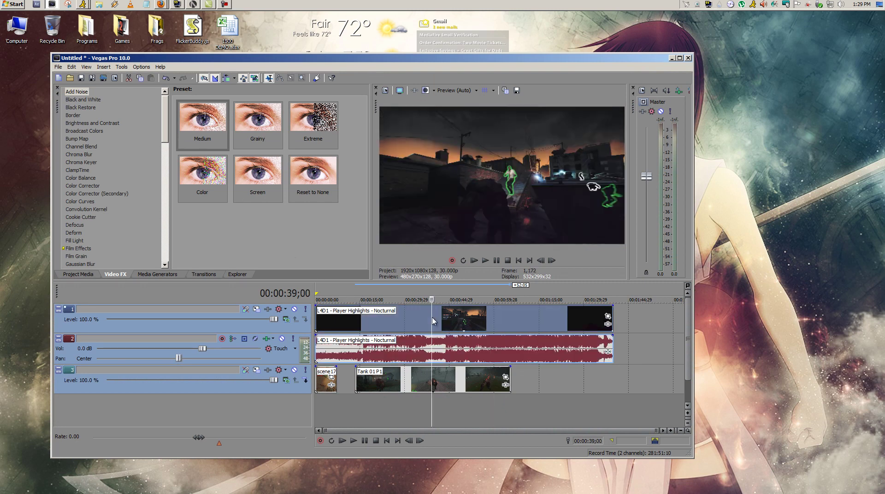
{"action": "left_click", "coordinate": [456, 355]}
{"action": "left_click", "coordinate": [320, 385]}
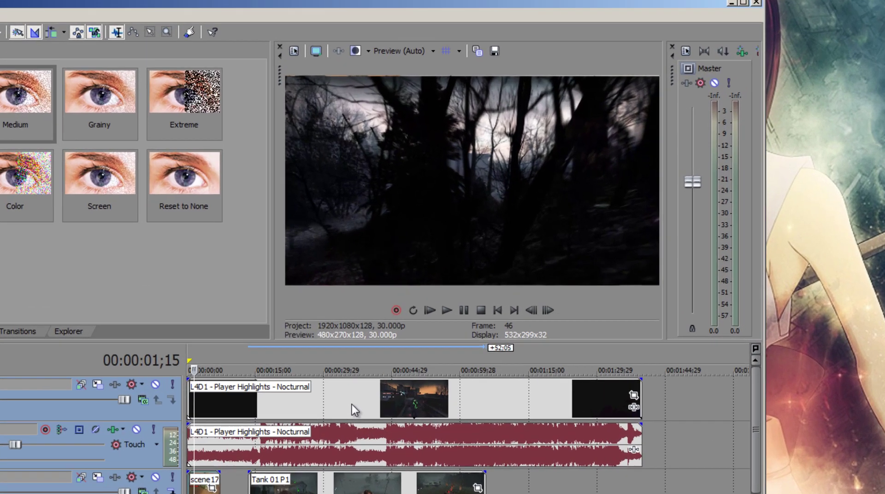
Step: Check a track 1 clip's Switches submenu, confirming Smart Resample is currently set
{"action": "right_click", "coordinate": [423, 322]}
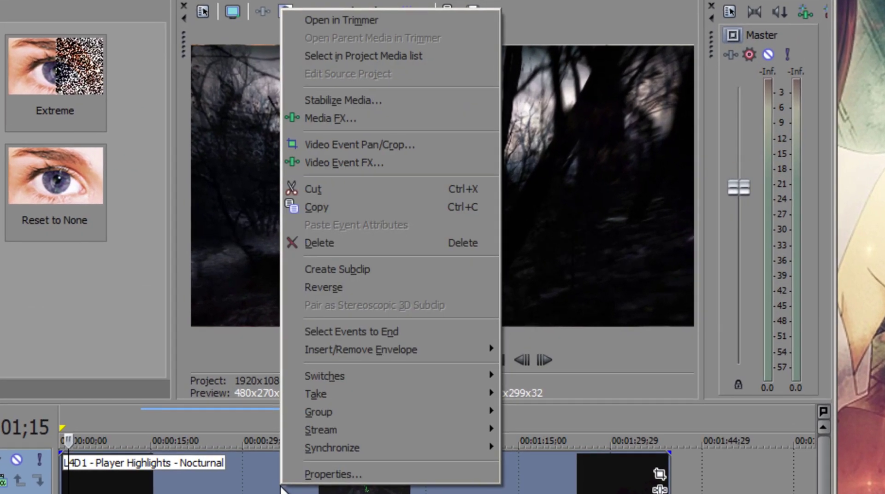
{"action": "mouse_move", "coordinate": [325, 376]}
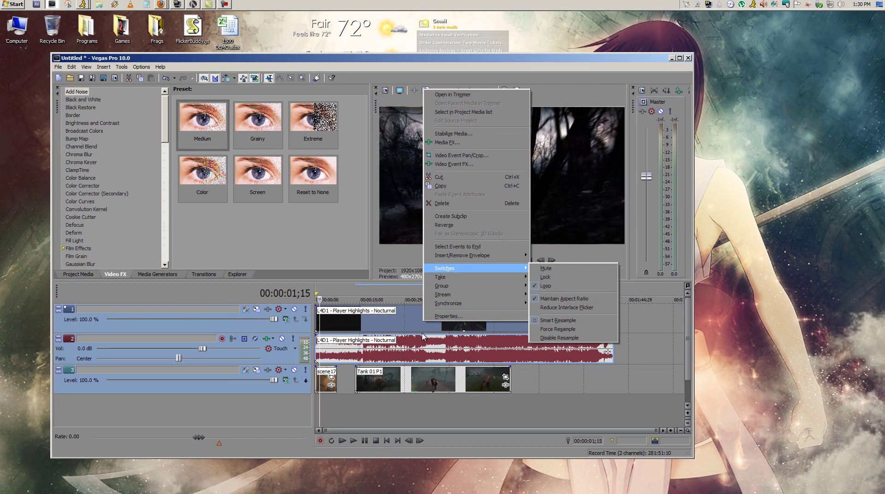
{"action": "left_click", "coordinate": [413, 328]}
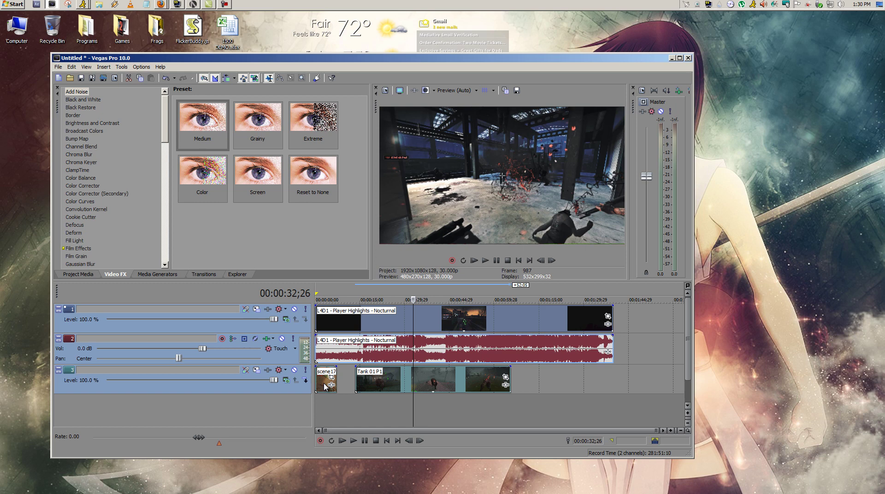
{"action": "right_click", "coordinate": [424, 327]}
{"action": "mouse_move", "coordinate": [445, 270]}
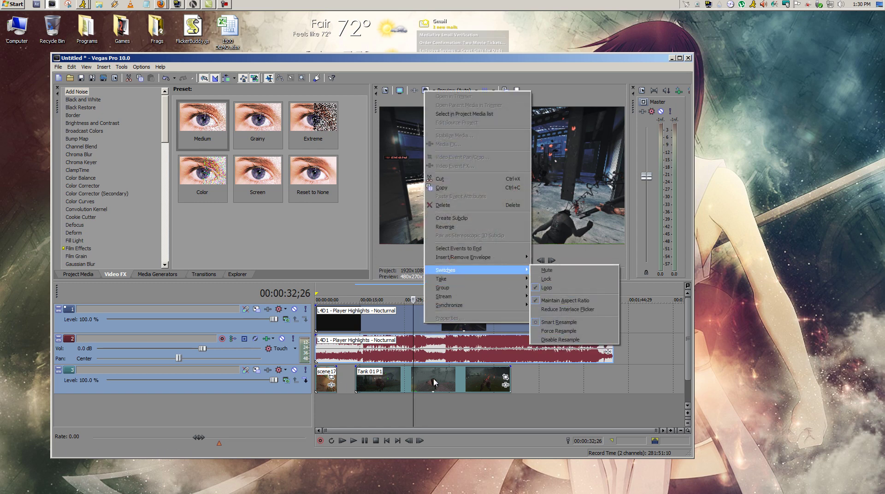
{"action": "left_click", "coordinate": [71, 67]}
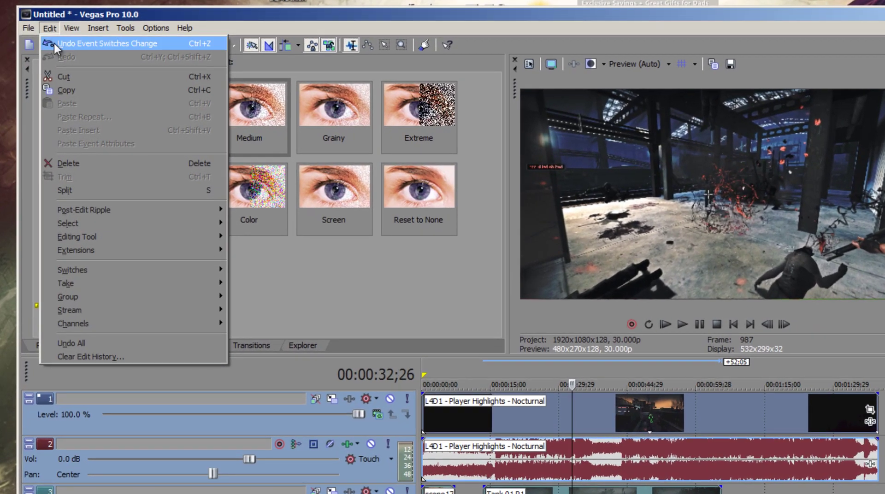
{"action": "mouse_move", "coordinate": [90, 244]}
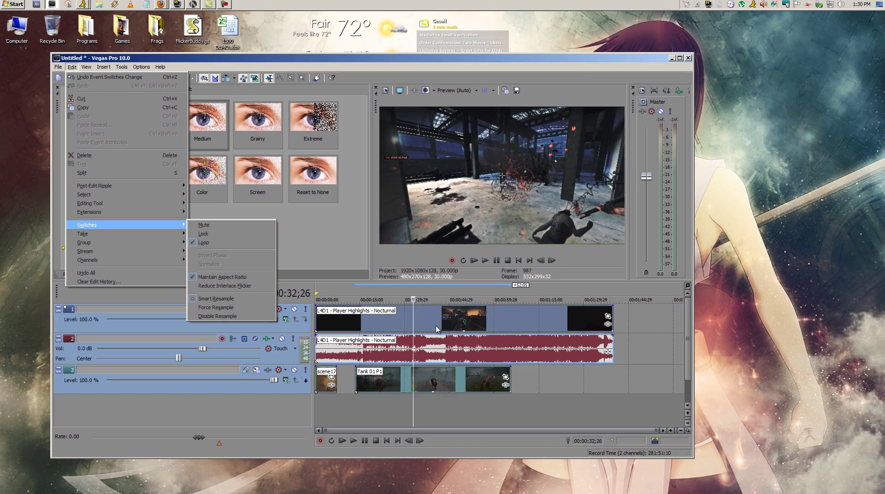
Step: Select the track 3 video clips, view a clip's options, and nudge the Vegas window slightly right
{"action": "left_click", "coordinate": [480, 333]}
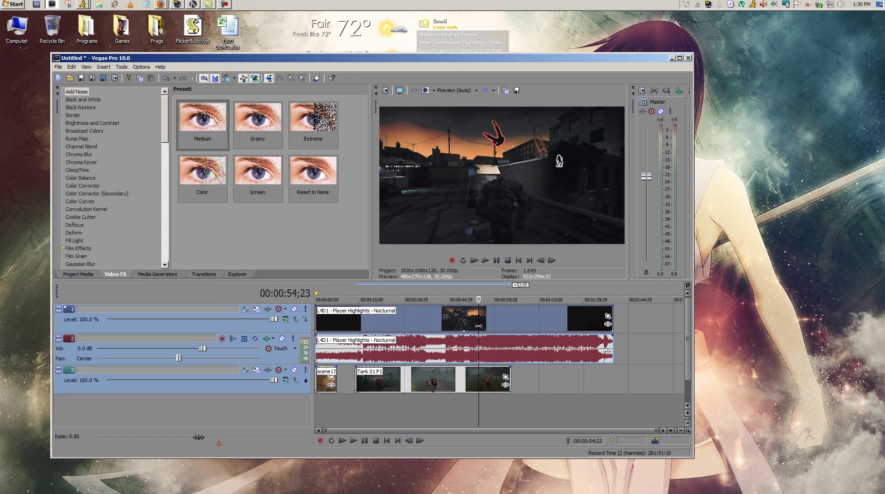
{"action": "left_click", "coordinate": [479, 325]}
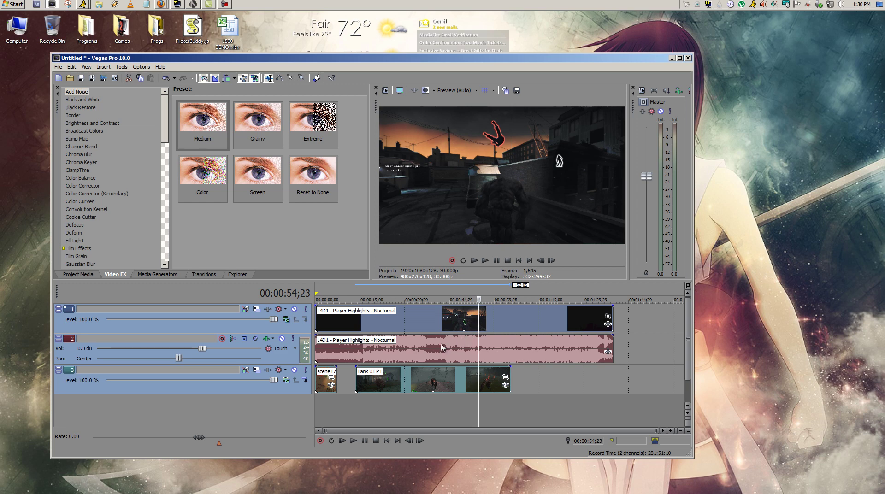
{"action": "right_click", "coordinate": [429, 321]}
{"action": "mouse_move", "coordinate": [458, 273]}
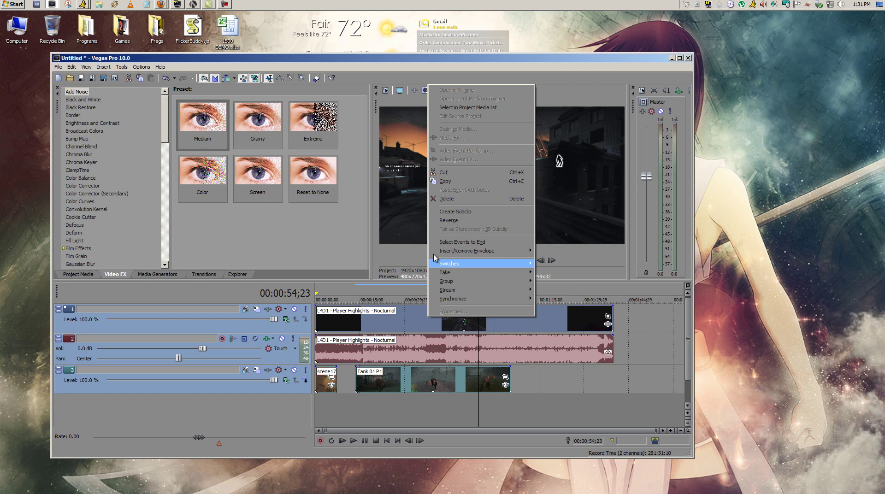
{"action": "left_click_drag", "start_coordinate": [396, 58], "coordinate": [424, 60]}
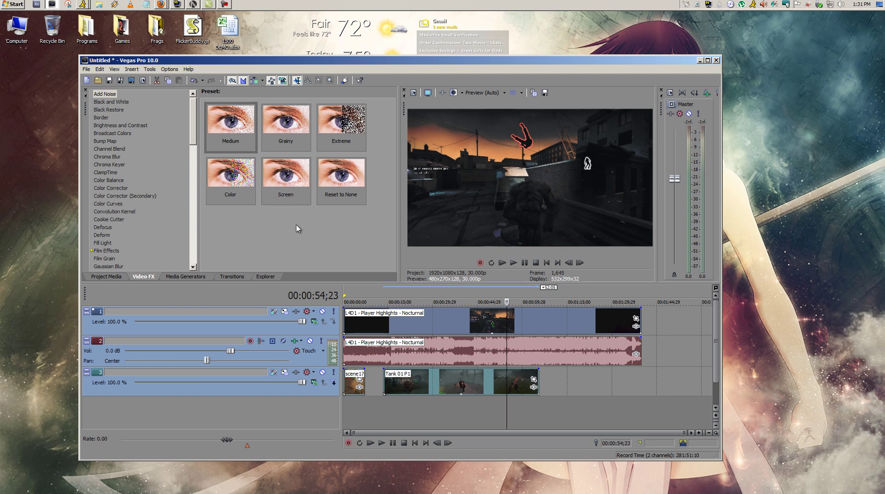
Step: Run the FlickerBuddy.js script via Tools > Scripting > Run Script, targeting avi clips with Disable Resample
{"action": "left_click", "coordinate": [149, 70]}
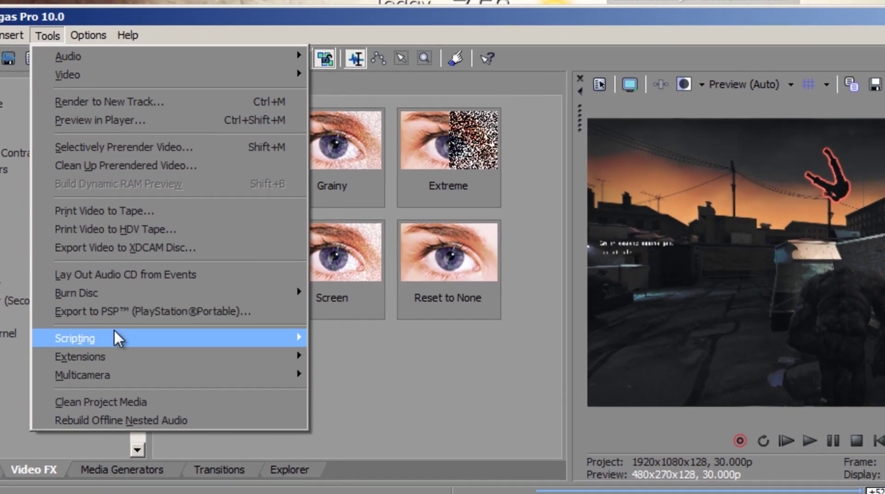
{"action": "mouse_move", "coordinate": [272, 213]}
{"action": "left_click", "coordinate": [300, 214]}
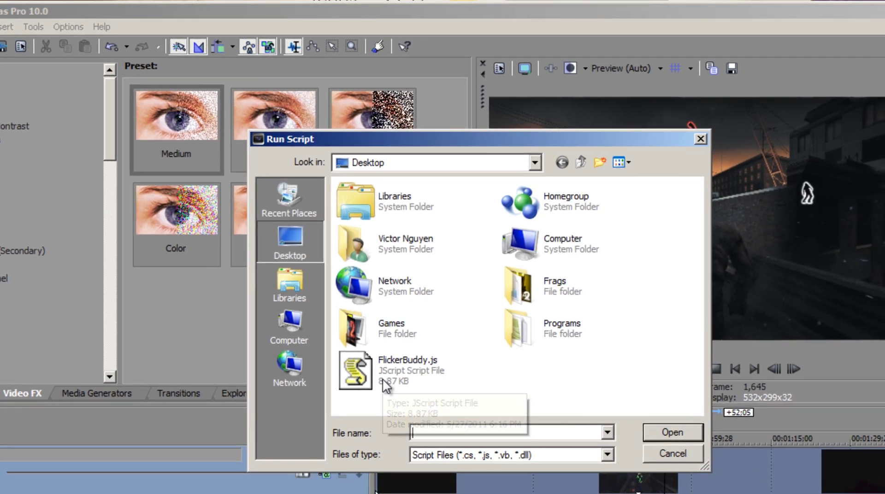
{"action": "double_click", "coordinate": [383, 378]}
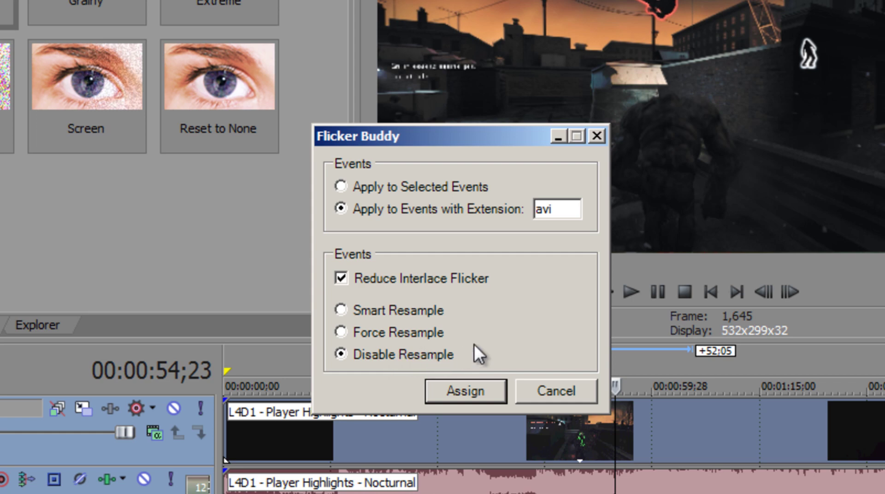
Step: Assign Reduce Interlace Flicker and Disable Resample to the avi clips, then check a clip's Switches
{"action": "left_click", "coordinate": [486, 394]}
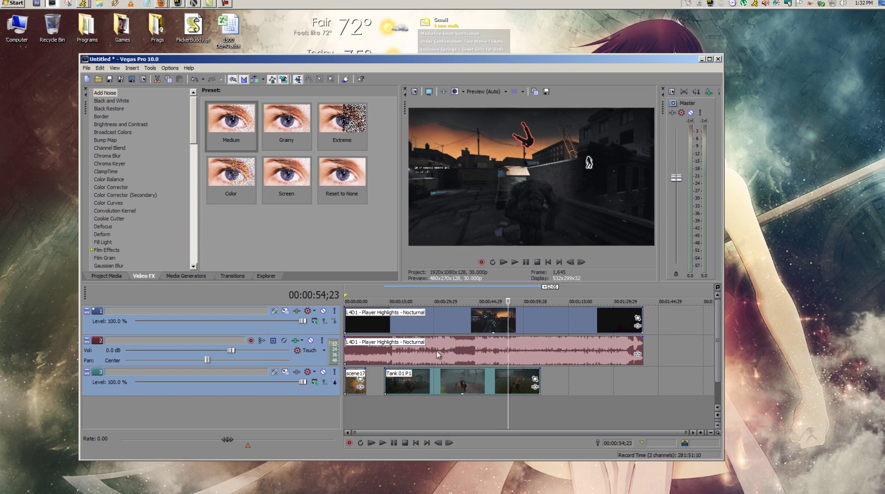
{"action": "right_click", "coordinate": [429, 389]}
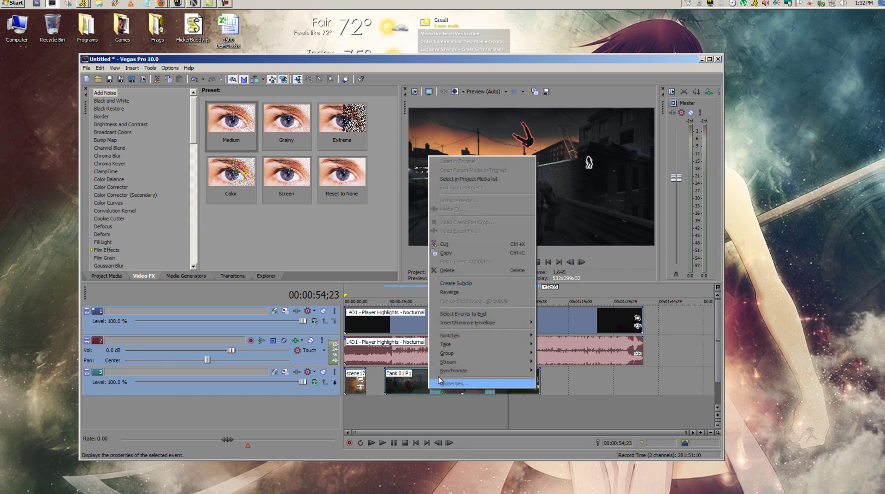
{"action": "mouse_move", "coordinate": [460, 336]}
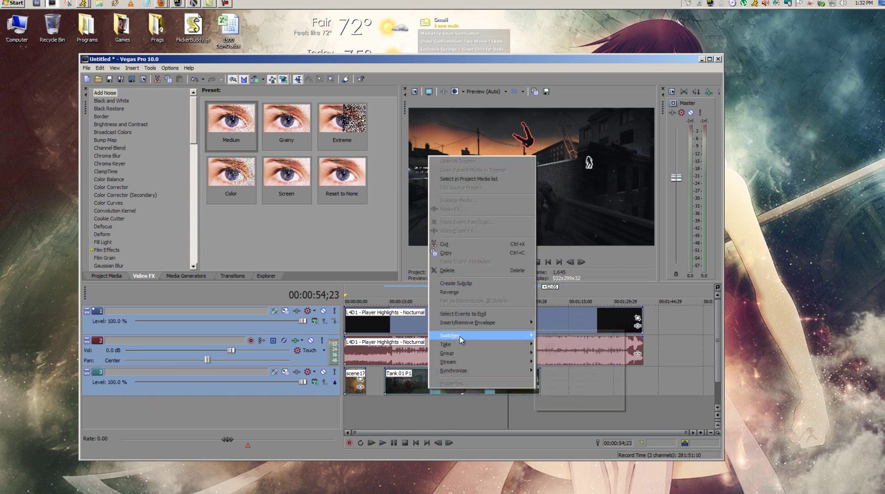
Step: Verify the Switches on track 1 and track 3 clips show Disable Resample checked
{"action": "left_click", "coordinate": [418, 379]}
{"action": "right_click", "coordinate": [418, 379]}
{"action": "mouse_move", "coordinate": [441, 325]}
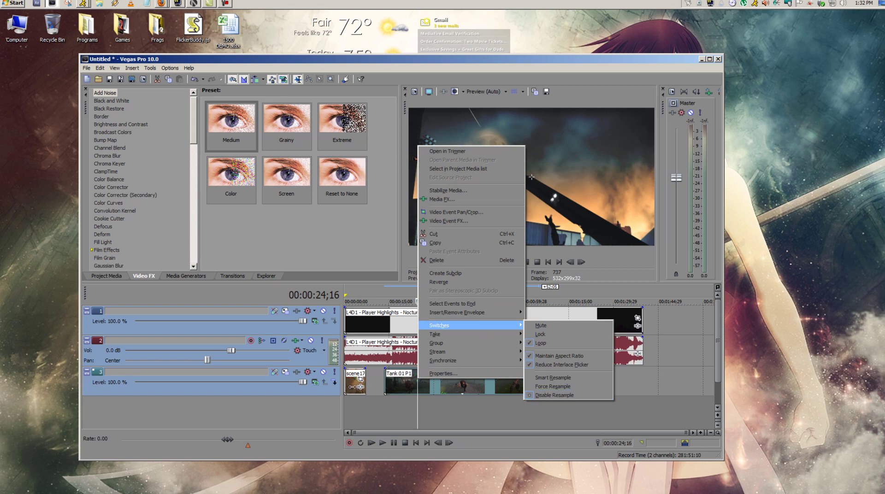
{"action": "right_click", "coordinate": [353, 387]}
{"action": "mouse_move", "coordinate": [406, 333]}
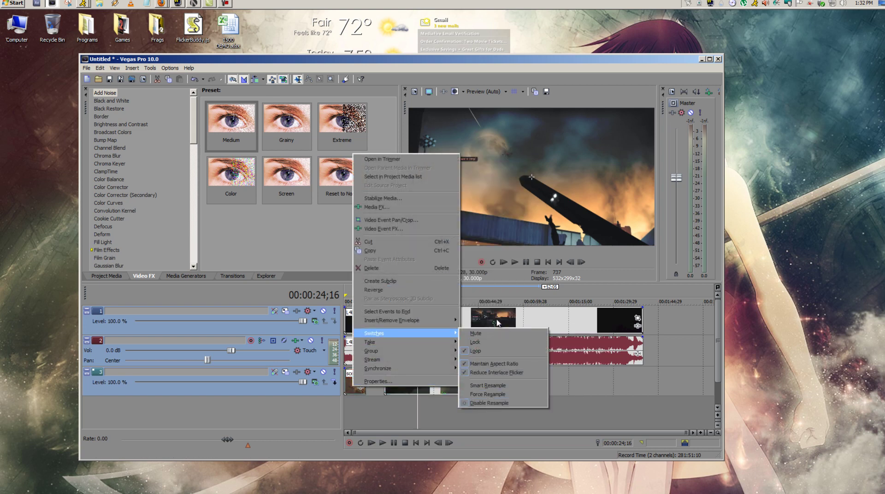
{"action": "right_click", "coordinate": [497, 319]}
{"action": "mouse_move", "coordinate": [528, 271]}
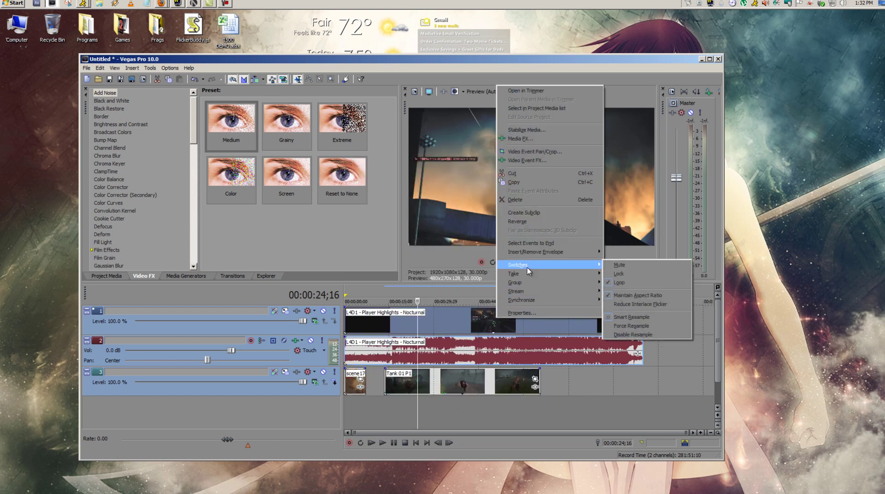
{"action": "left_click", "coordinate": [463, 316]}
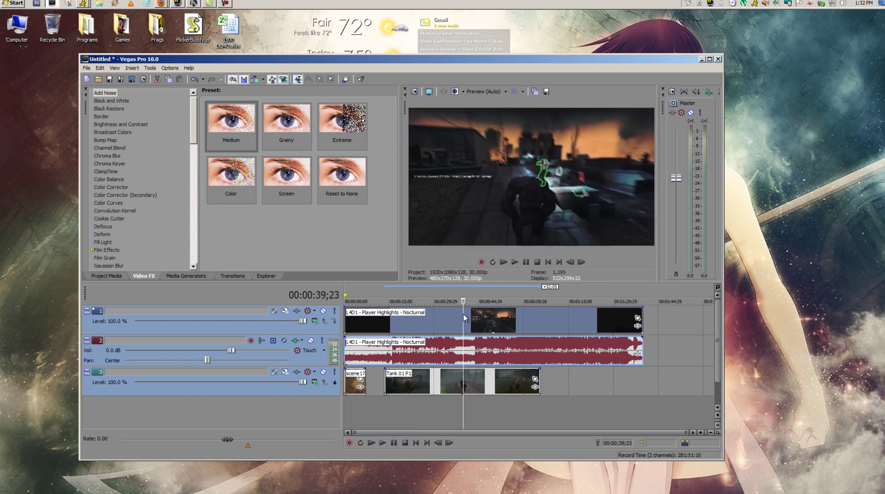
Step: Rerun FlickerBuddy.js with extension mp4 and assign Disable Resample to the mp4 clips
{"action": "left_click", "coordinate": [156, 70]}
{"action": "mouse_move", "coordinate": [176, 214]}
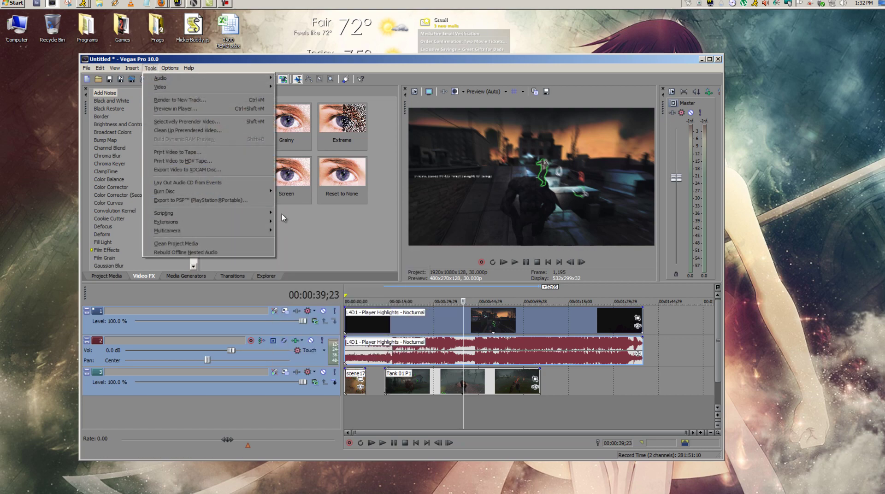
{"action": "left_click", "coordinate": [299, 213]}
{"action": "double_click", "coordinate": [341, 267]}
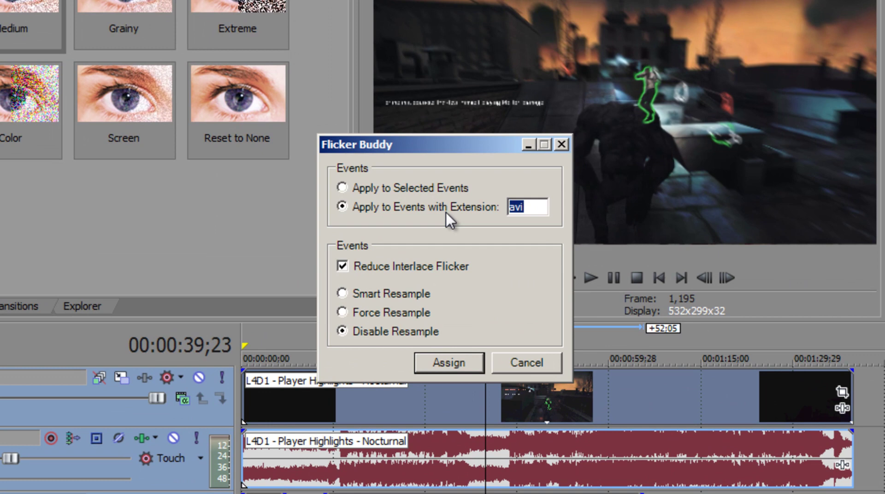
{"action": "type", "text": "mp4"}
{"action": "left_click", "coordinate": [449, 362]}
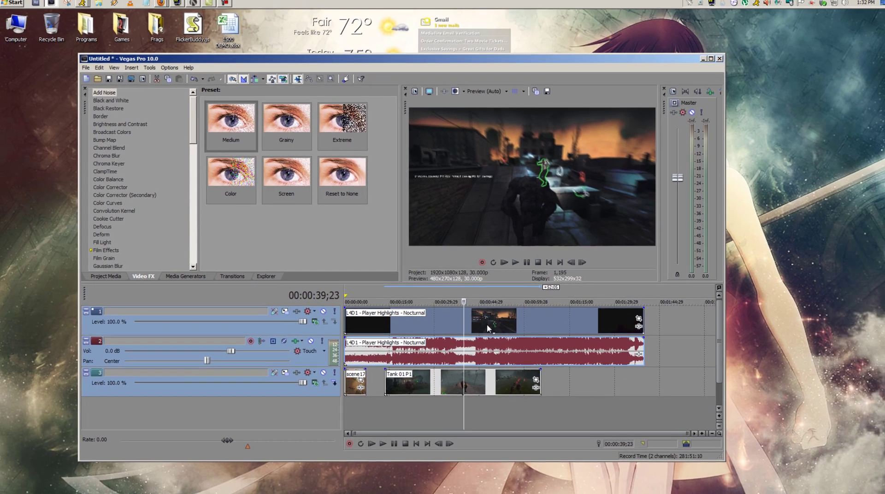
Step: Verify the track 1 clip's Switches now show Disable Resample checked
{"action": "right_click", "coordinate": [505, 369]}
{"action": "left_click", "coordinate": [494, 372]}
{"action": "left_click", "coordinate": [485, 328]}
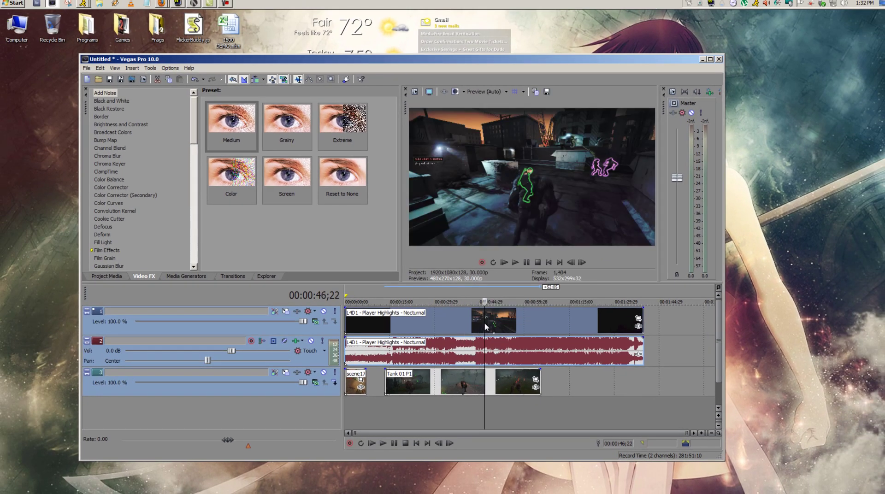
{"action": "right_click", "coordinate": [485, 325]}
{"action": "mouse_move", "coordinate": [504, 269]}
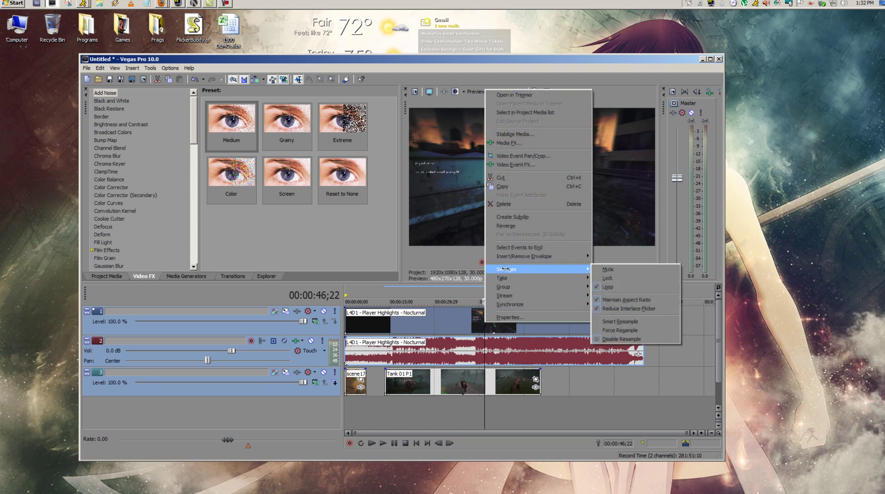
{"action": "left_click", "coordinate": [453, 381]}
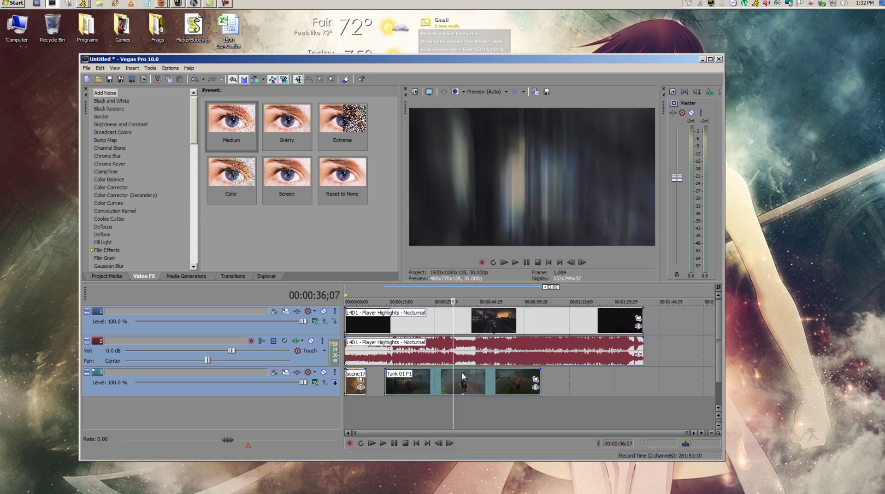